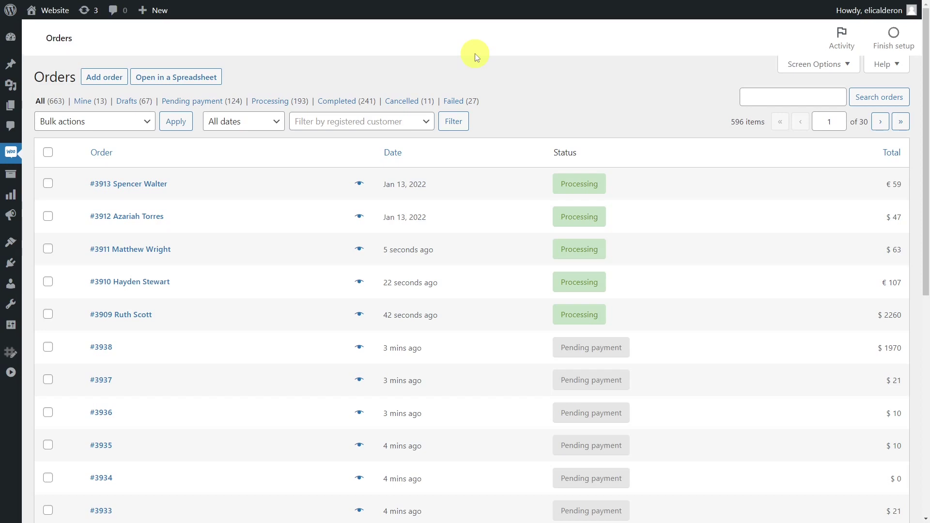
# Open the orders spreadsheet with editing enabled and tick orders 3913, 3909, 3937, 3936 and 3934
pyautogui.click(176, 78)
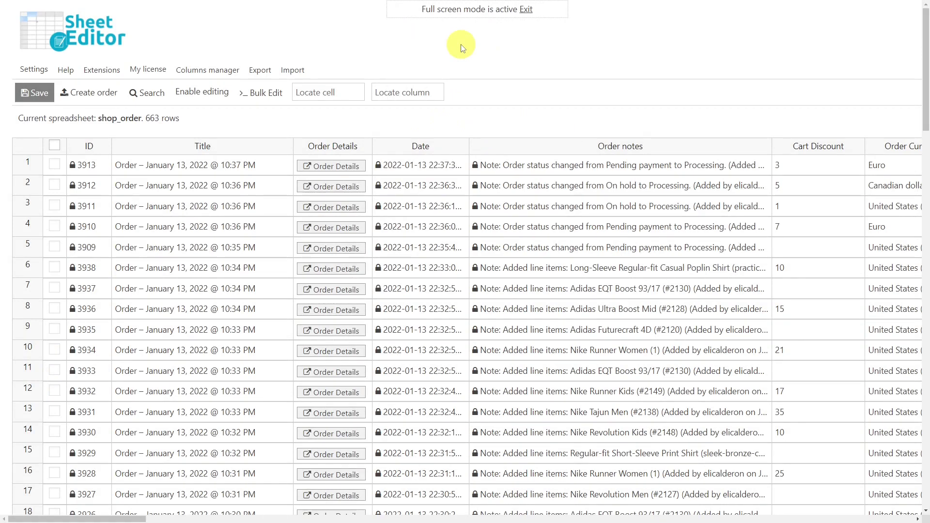
pyautogui.click(216, 92)
pyautogui.click(57, 165)
pyautogui.click(54, 246)
pyautogui.click(55, 287)
pyautogui.click(55, 308)
pyautogui.click(54, 349)
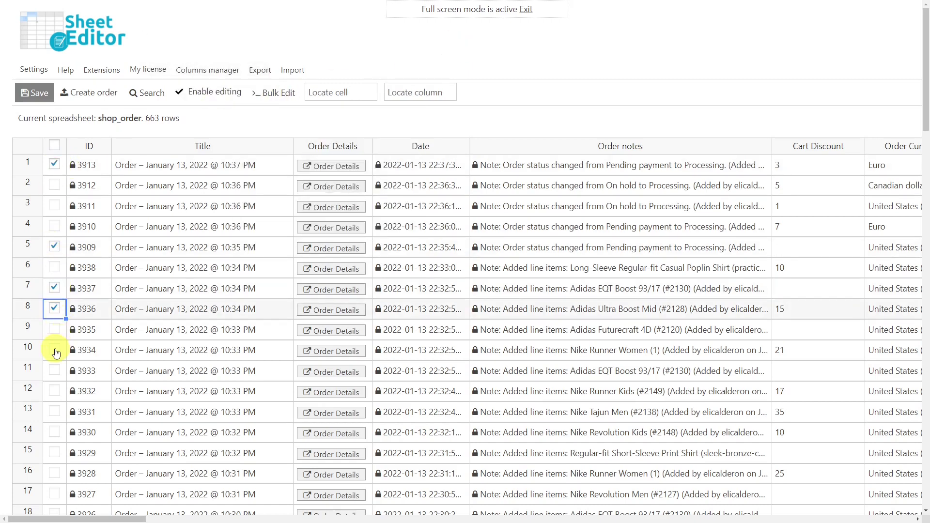
# Extend the tick down to order 3931, then copy order 3930's unticked state up to clear rows 1–13
pyautogui.moveTo(65, 359); pyautogui.dragTo(51, 407)
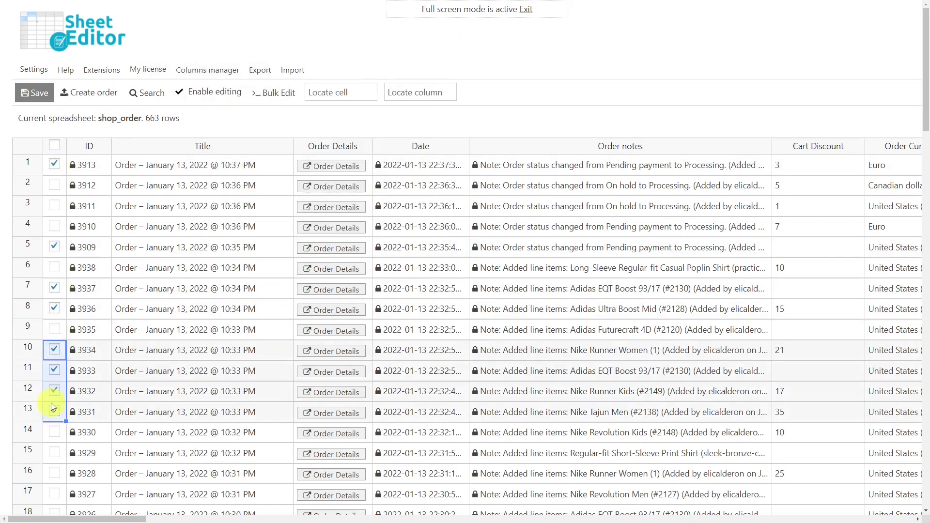
pyautogui.click(57, 438)
pyautogui.moveTo(66, 442); pyautogui.dragTo(62, 168)
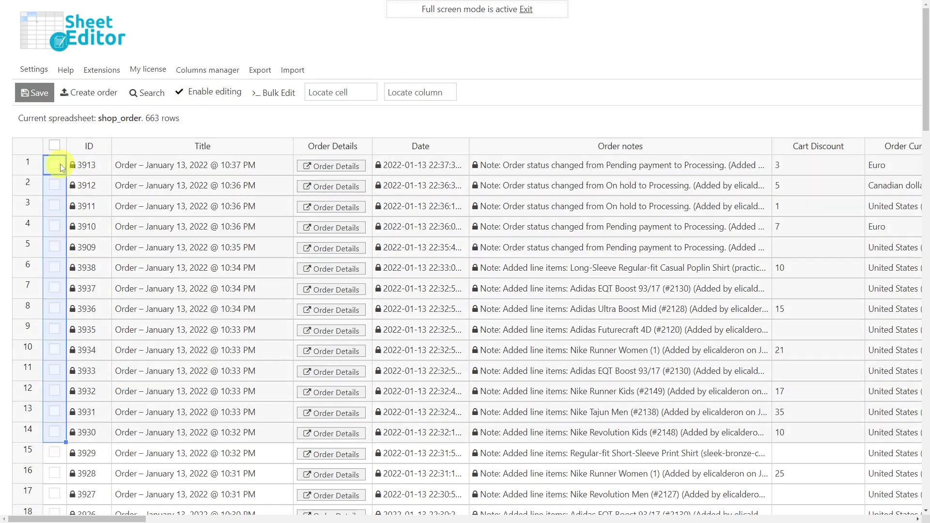
pyautogui.click(149, 92)
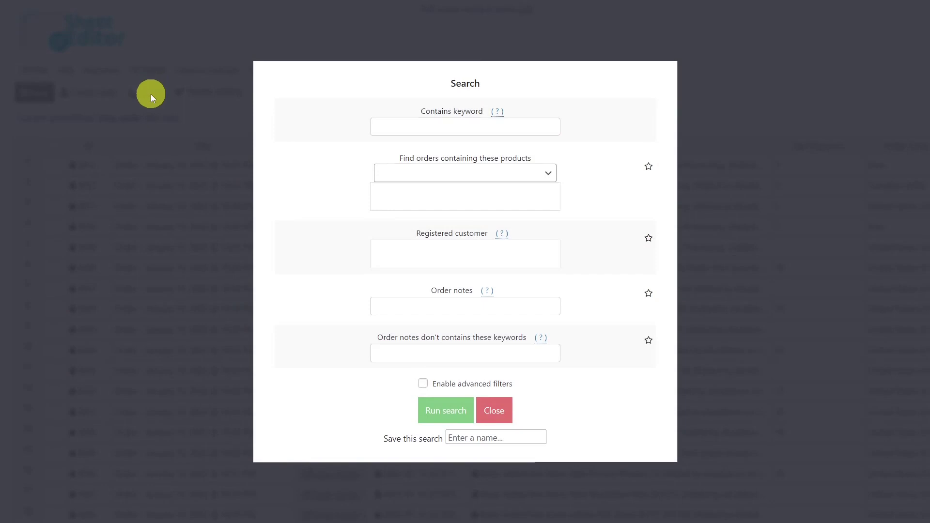
pyautogui.click(423, 385)
pyautogui.scroll(-5, 423, 384)
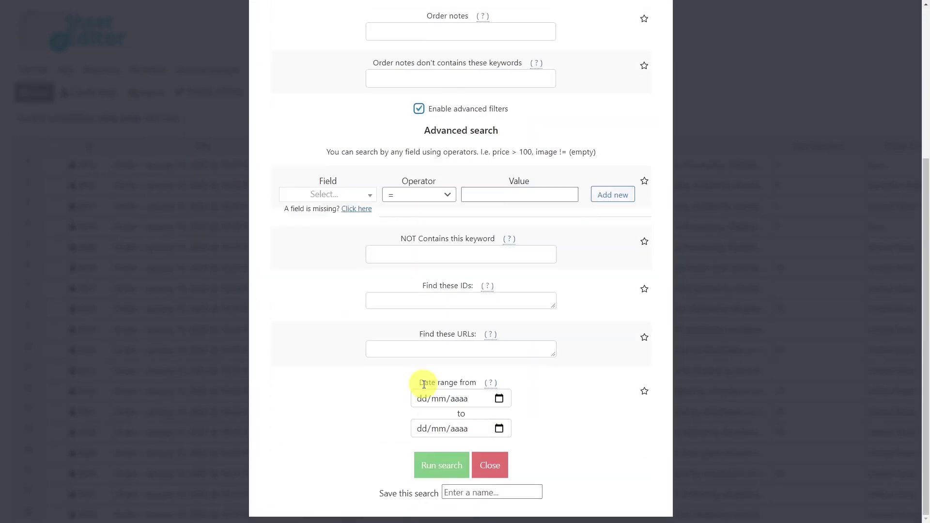
pyautogui.click(499, 398)
pyautogui.click(482, 304)
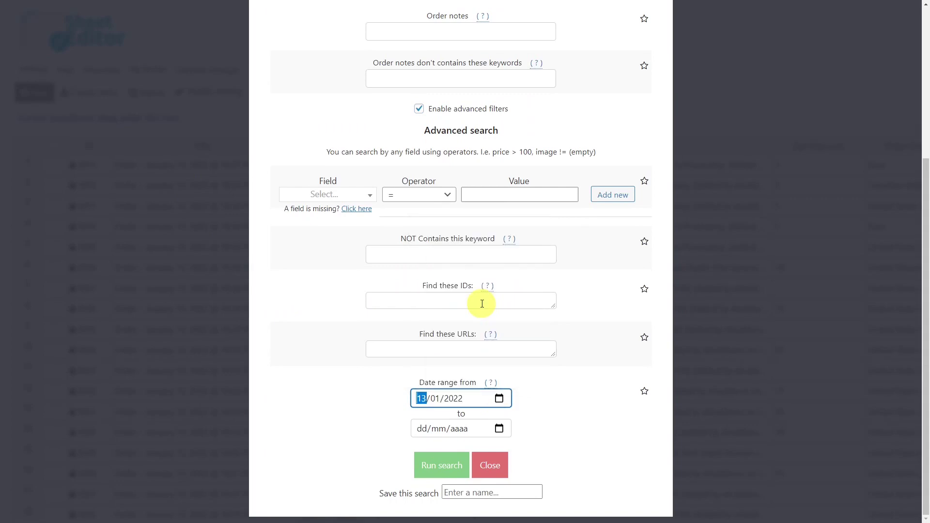
pyautogui.click(441, 467)
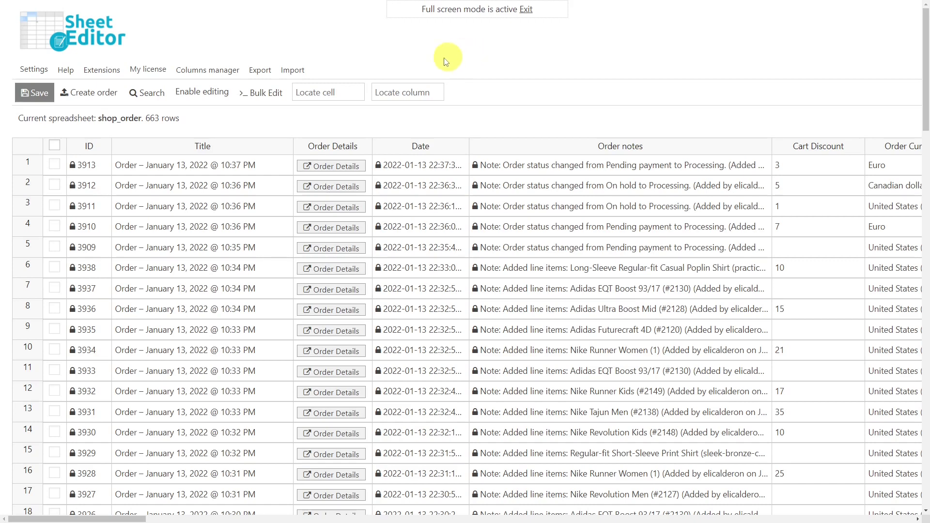
pyautogui.click(159, 94)
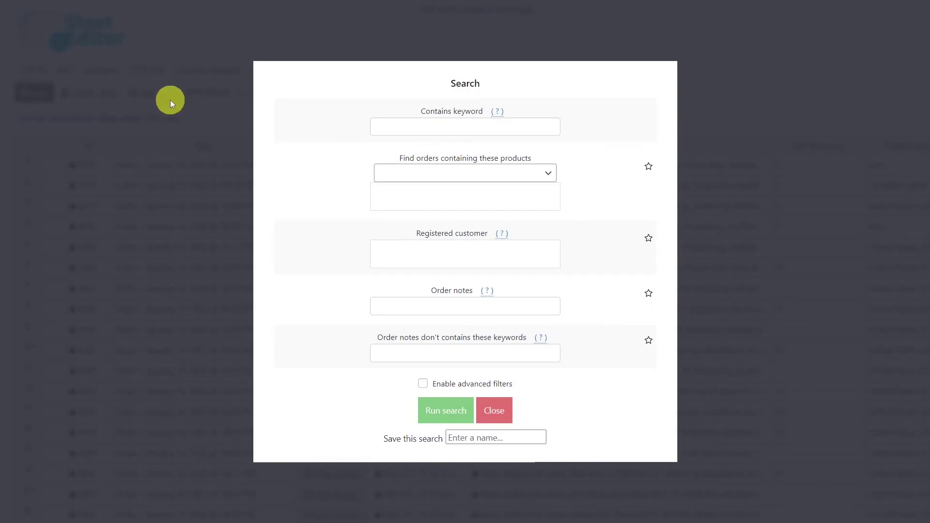
pyautogui.click(452, 174)
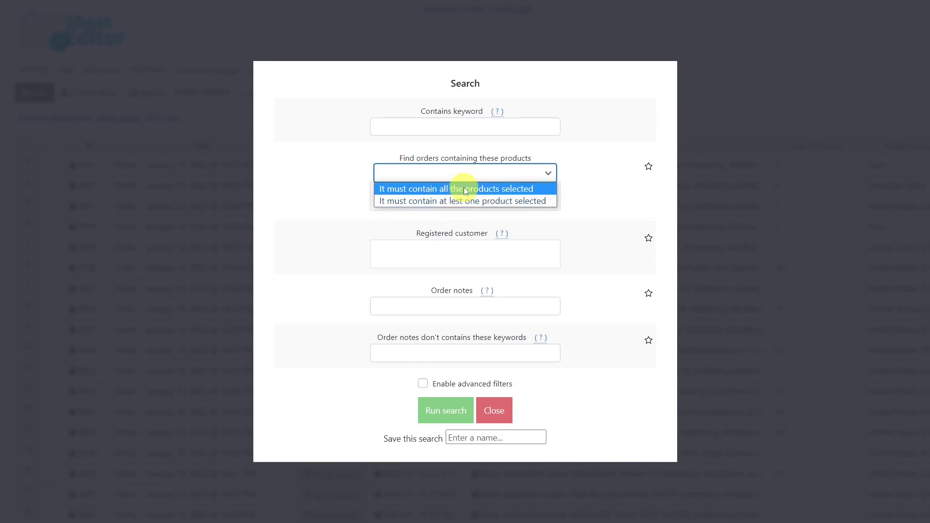
pyautogui.click(465, 191)
pyautogui.click(466, 196)
pyautogui.write('Adidas EQT Boost')
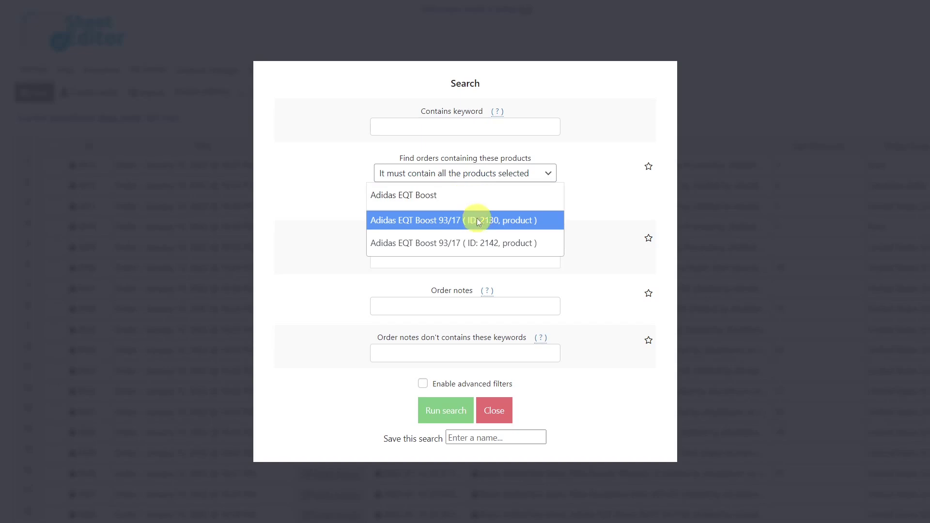
pyautogui.click(471, 220)
pyautogui.click(445, 410)
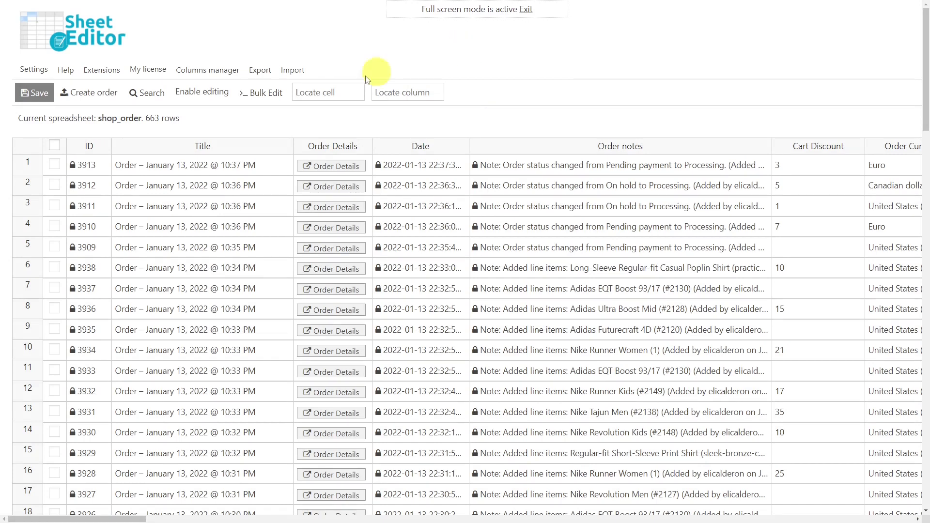
# Search orders with an advanced filter of Cart Discount greater than 0
pyautogui.click(160, 93)
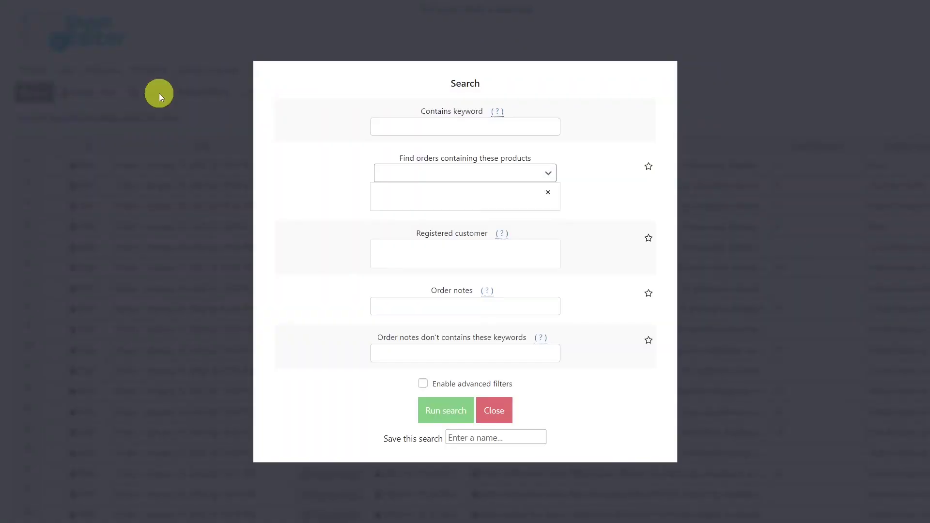
pyautogui.click(423, 384)
pyautogui.scroll(-3, 383, 339)
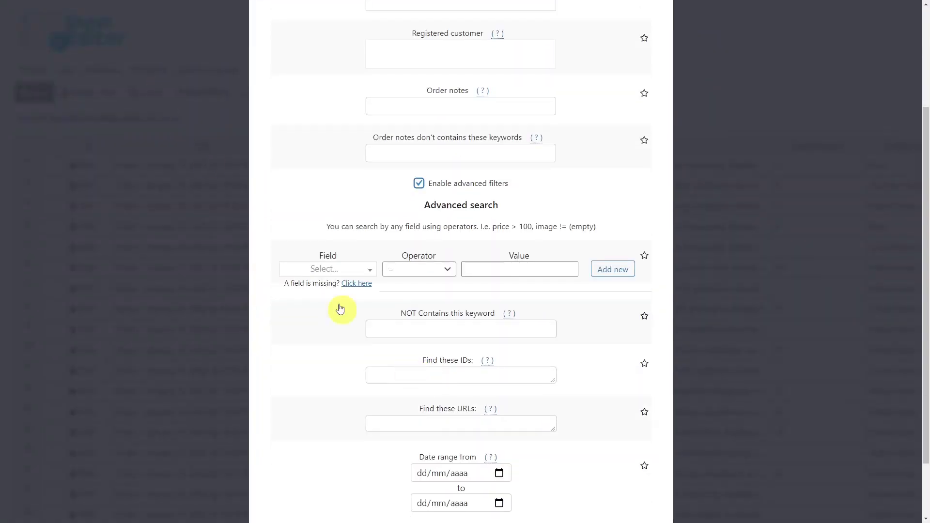
pyautogui.click(325, 269)
pyautogui.write('cart')
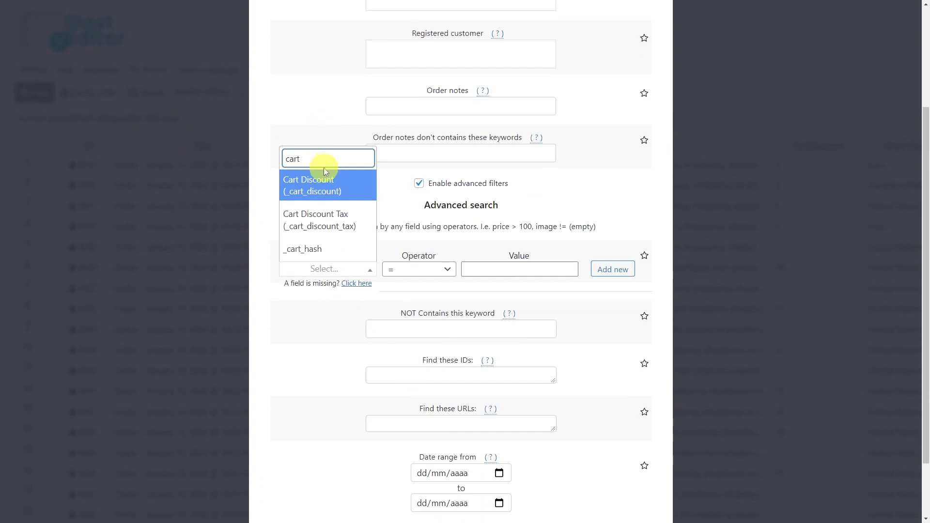
pyautogui.click(321, 187)
pyautogui.click(412, 269)
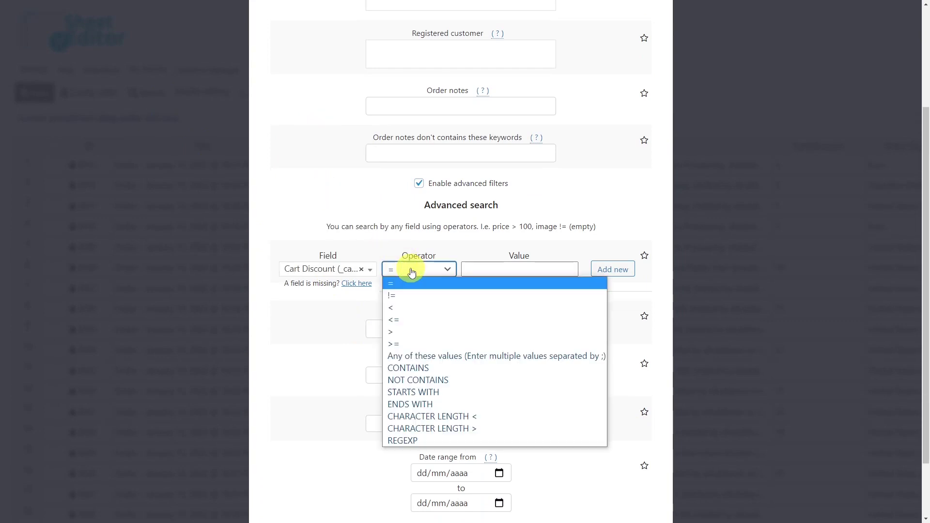
pyautogui.click(401, 332)
pyautogui.click(489, 270)
pyautogui.write('0')
pyautogui.scroll(-2, 498, 283)
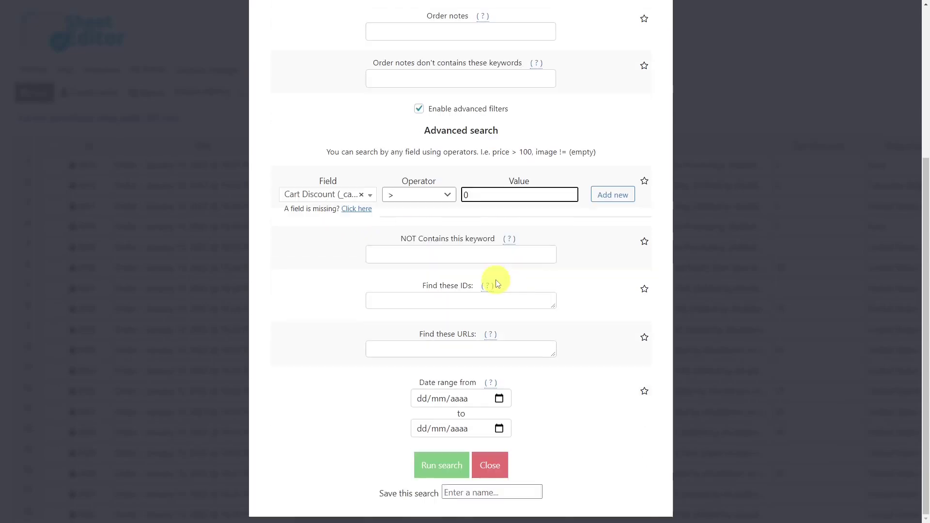
pyautogui.click(445, 468)
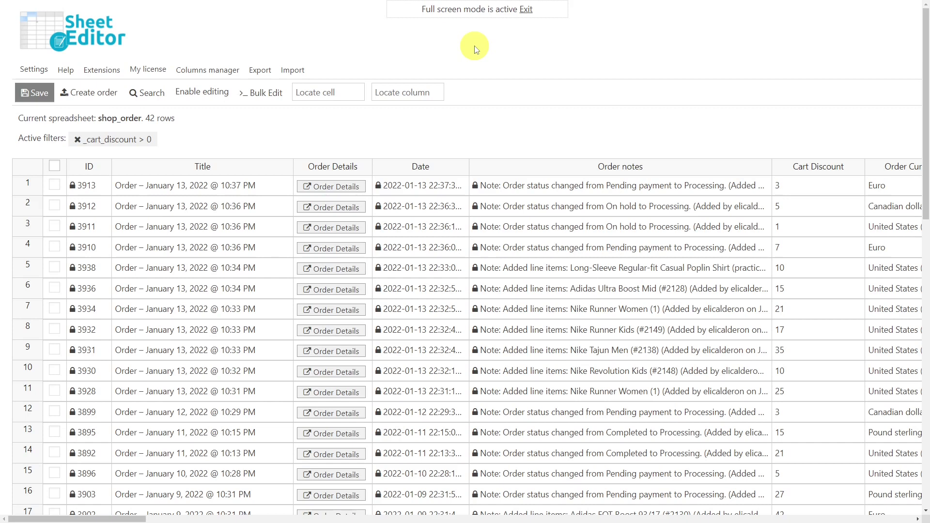
# Start a bulk edit targeting all current search results, editing the Order notes field
pyautogui.click(264, 93)
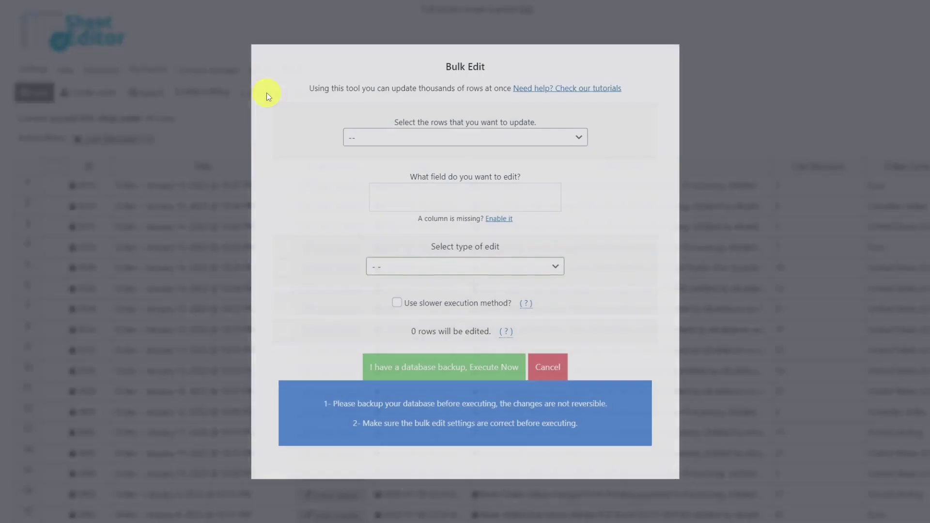
pyautogui.click(575, 140)
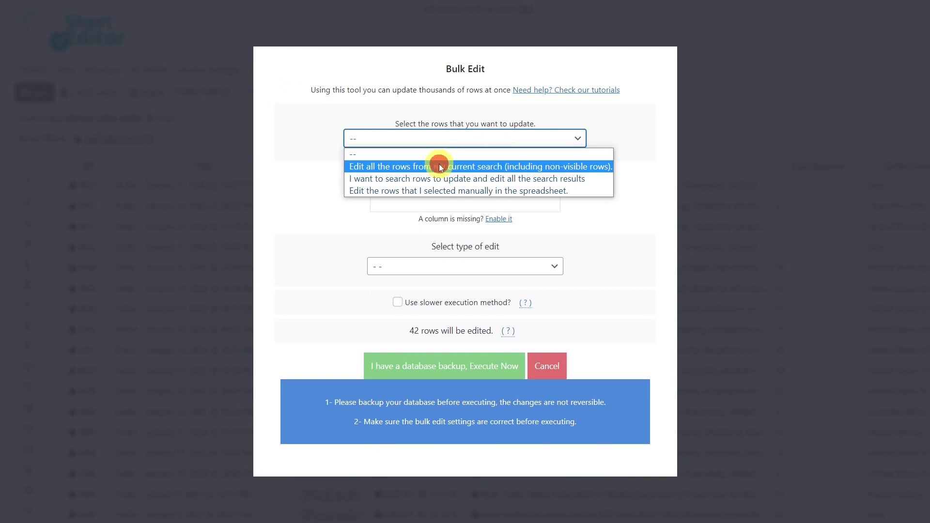
pyautogui.click(440, 167)
pyautogui.click(430, 206)
pyautogui.write('order no')
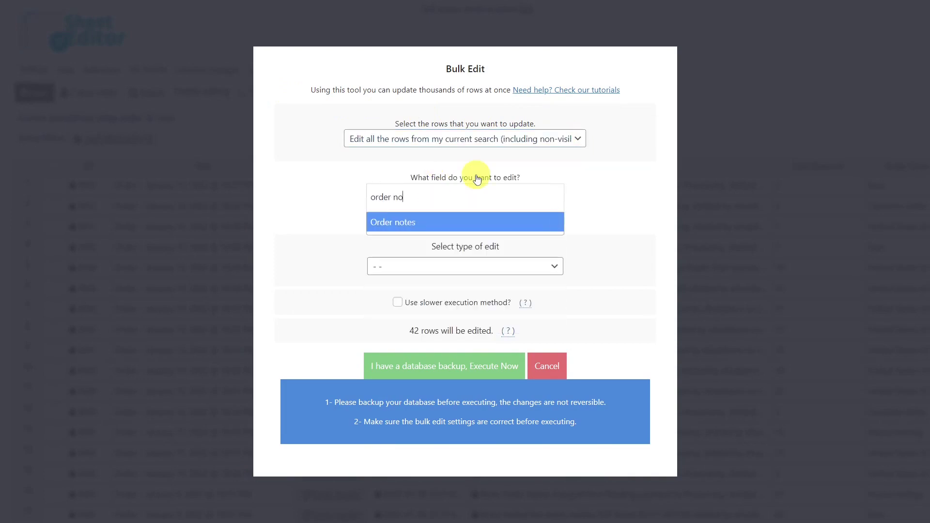
pyautogui.click(481, 223)
# Add the pasted thank-you text as a Note to customer and execute the bulk edit
pyautogui.click(463, 268)
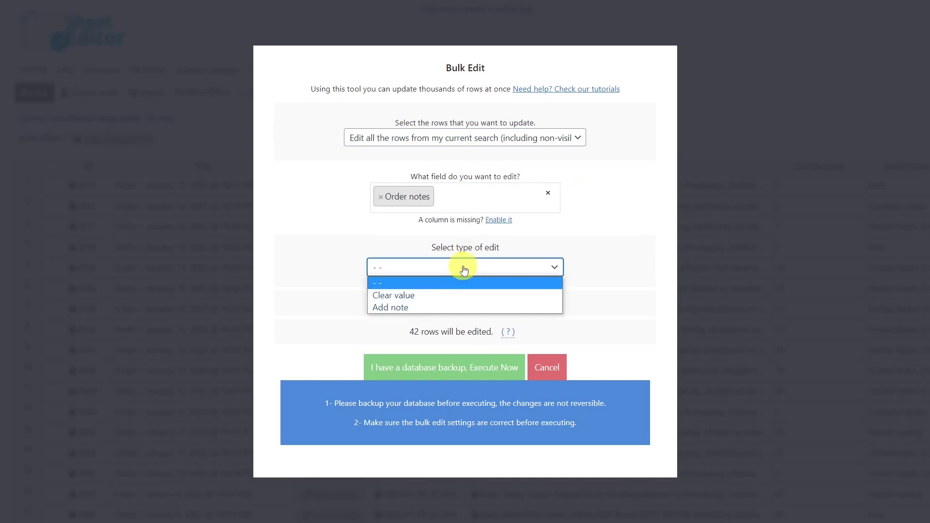
pyautogui.click(406, 307)
pyautogui.click(427, 267)
pyautogui.hotkey('ctrl', 'v')
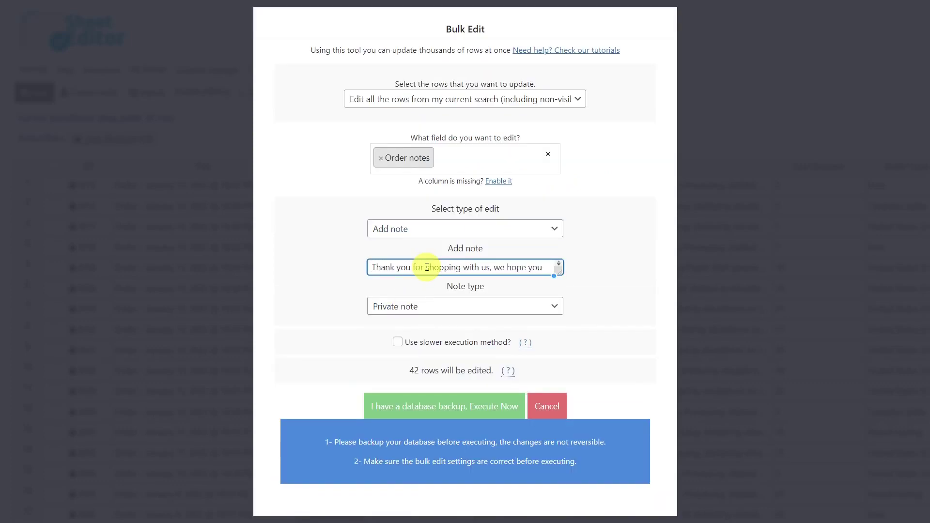
pyautogui.click(450, 305)
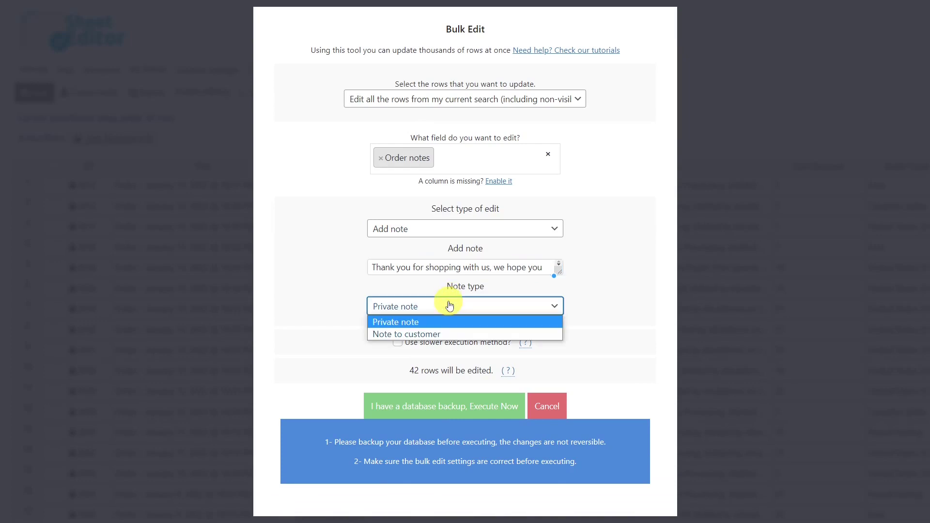
pyautogui.click(449, 335)
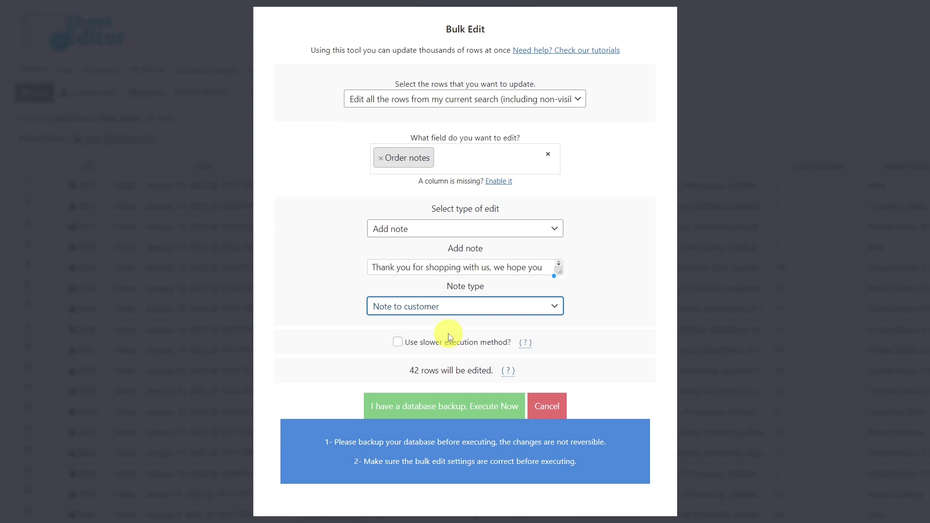
pyautogui.click(446, 406)
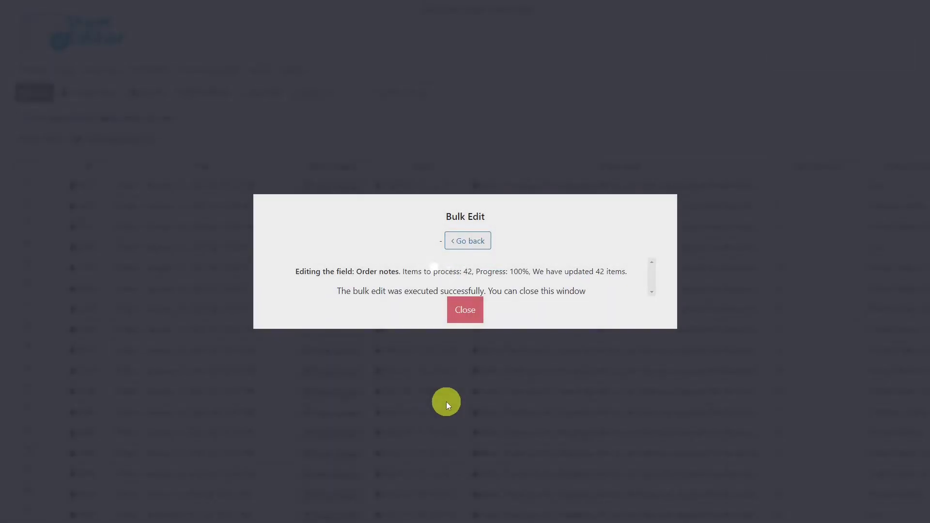
# Close the Bulk Edit success message to return to the orders sheet
pyautogui.click(465, 310)
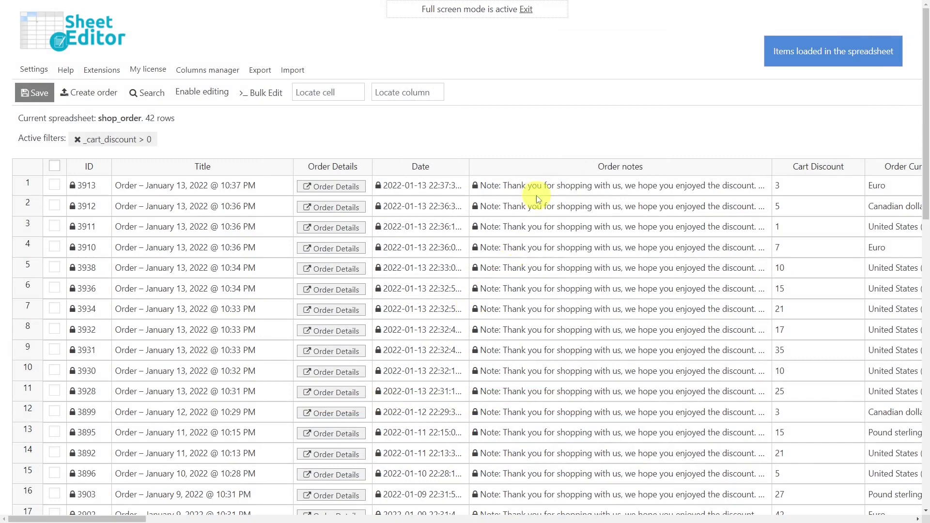